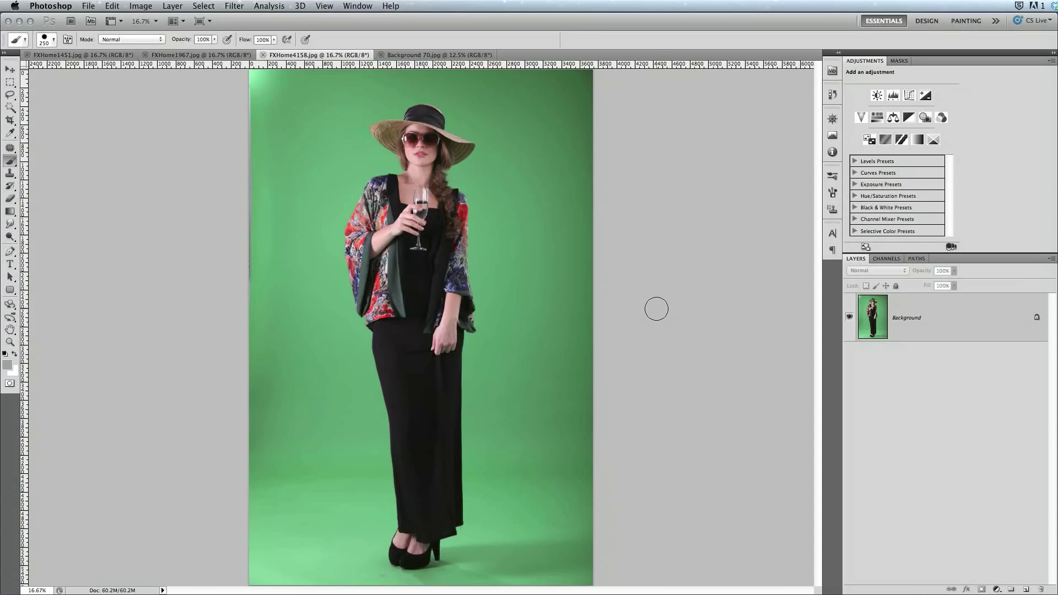
Convert the woman photo's locked Background into Layer 0 so Filter > PhotoKey is no longer greyed out
click(234, 6)
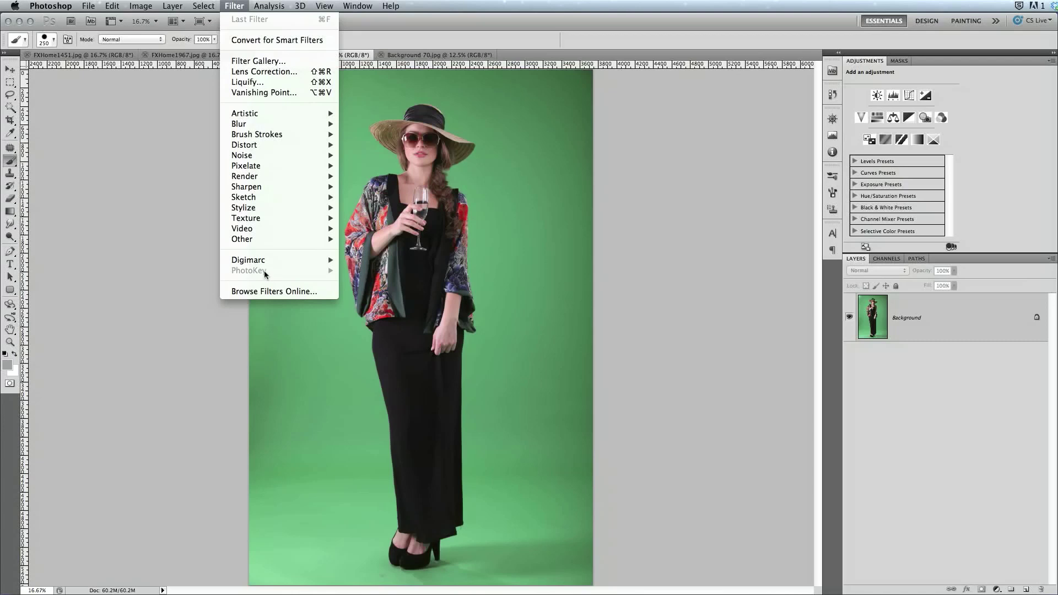
click(650, 282)
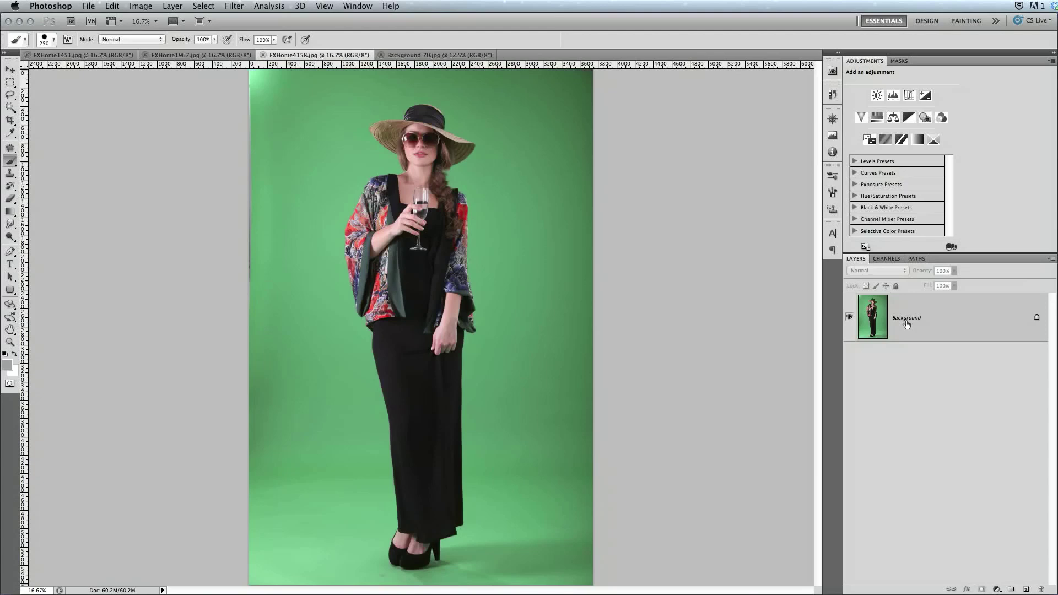
double_click(944, 327)
key(Return)
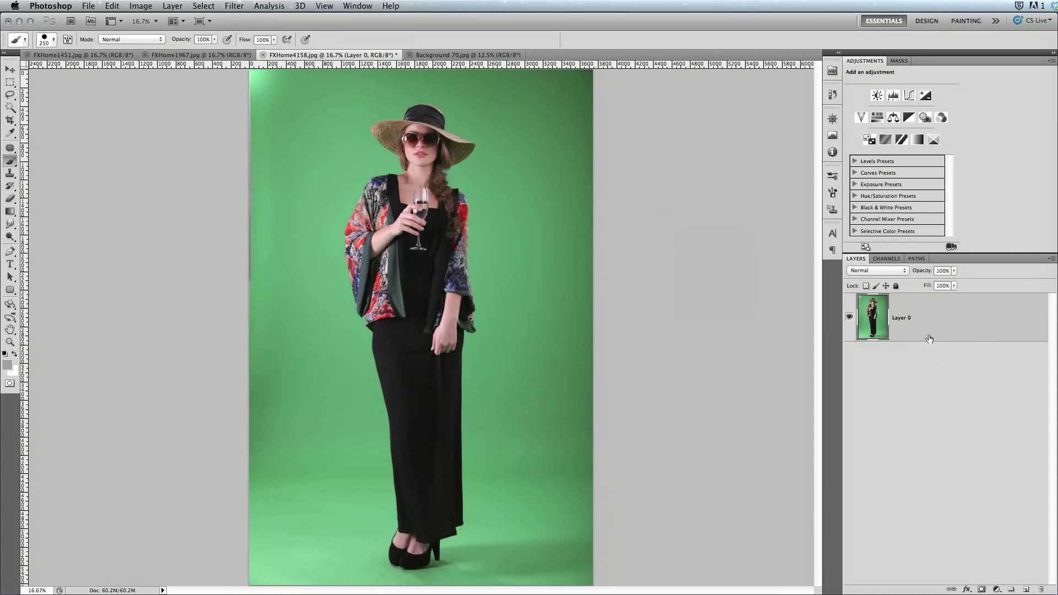
click(236, 6)
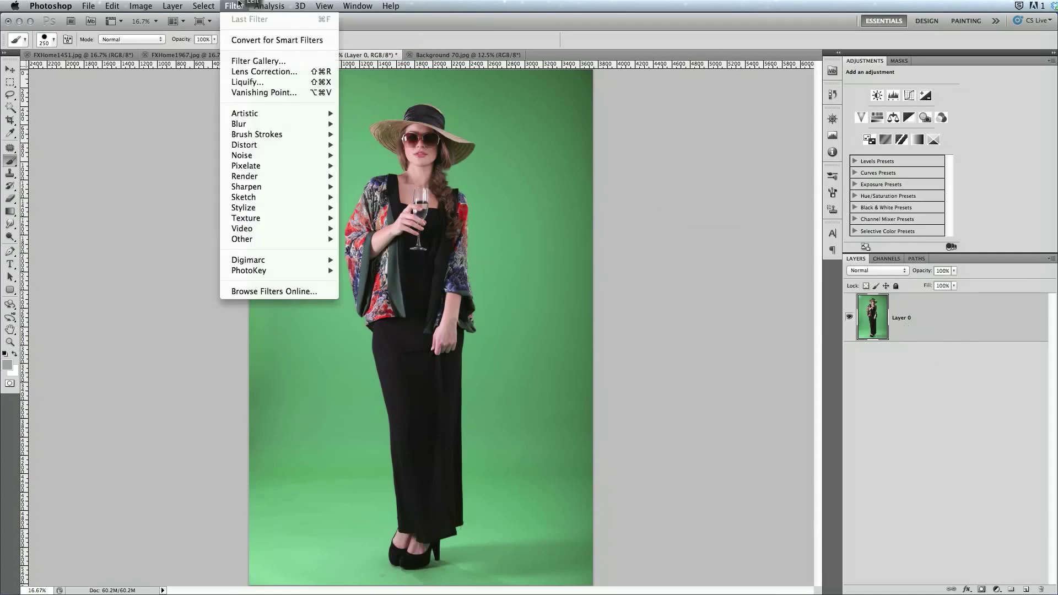
Open Layer 0 in PhotoKey and set foreground clip to 79.49 using the alpha preview
mouse_move(270, 271)
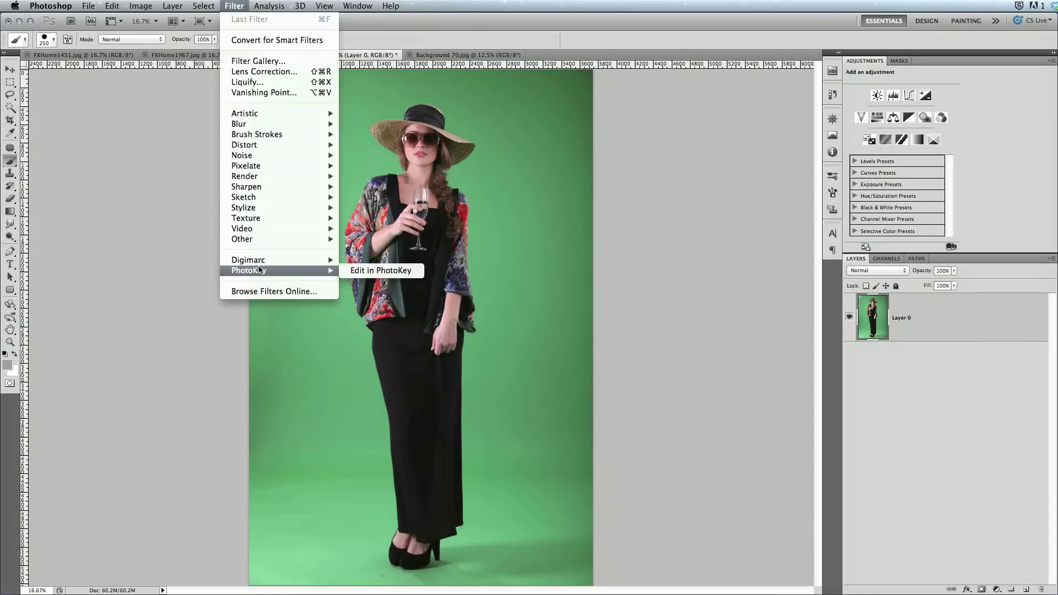
click(352, 270)
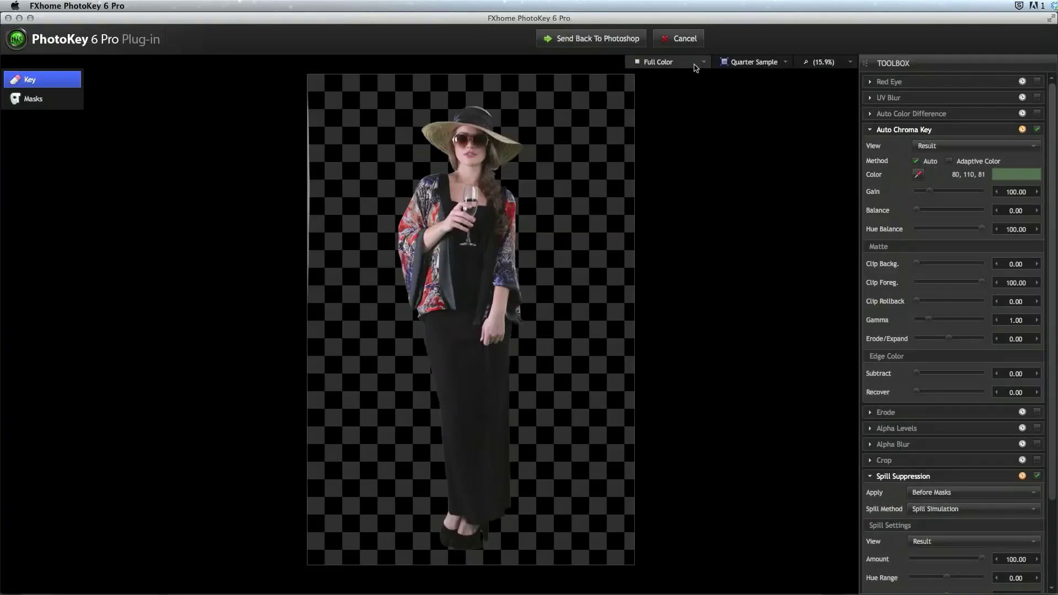
click(689, 63)
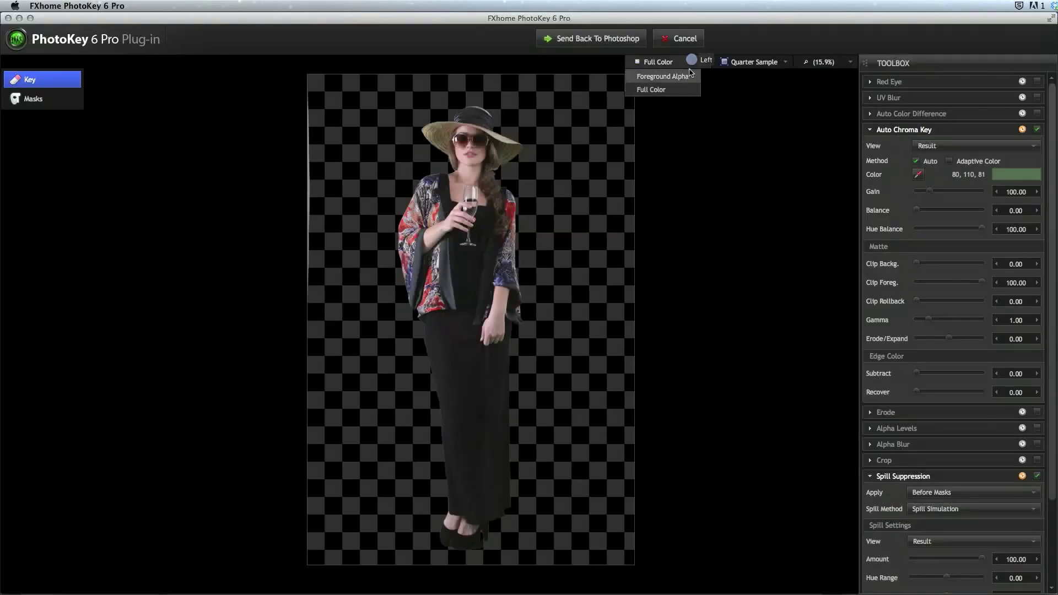
click(689, 75)
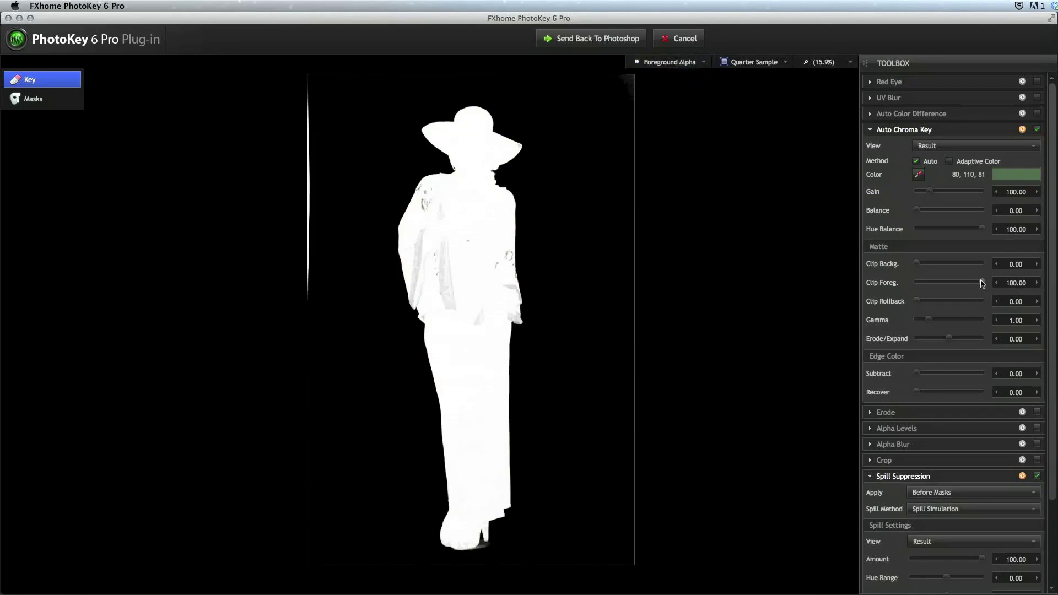
drag(982, 283, 968, 282)
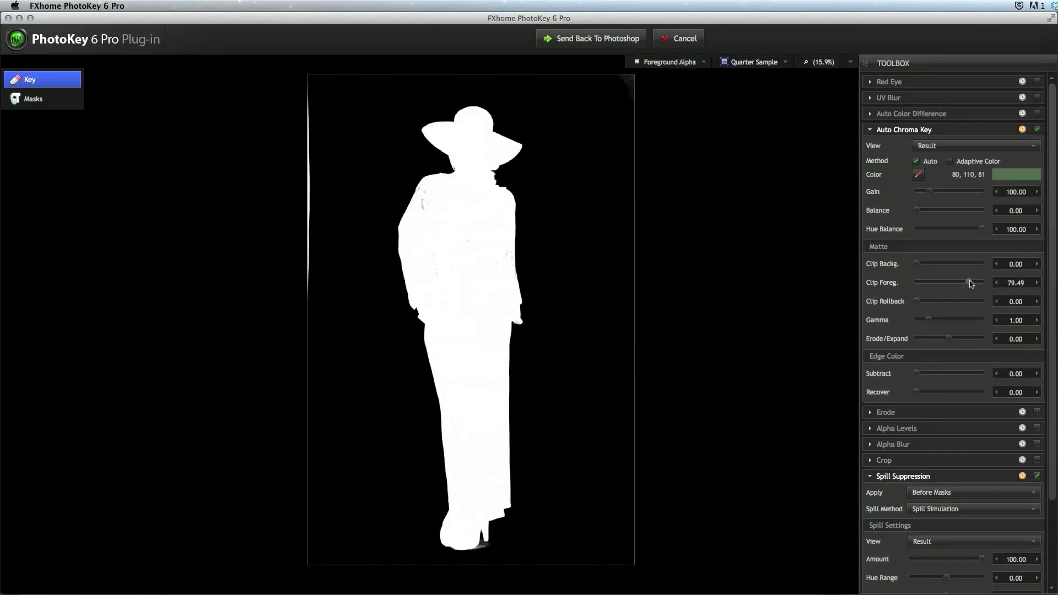
click(688, 63)
click(683, 90)
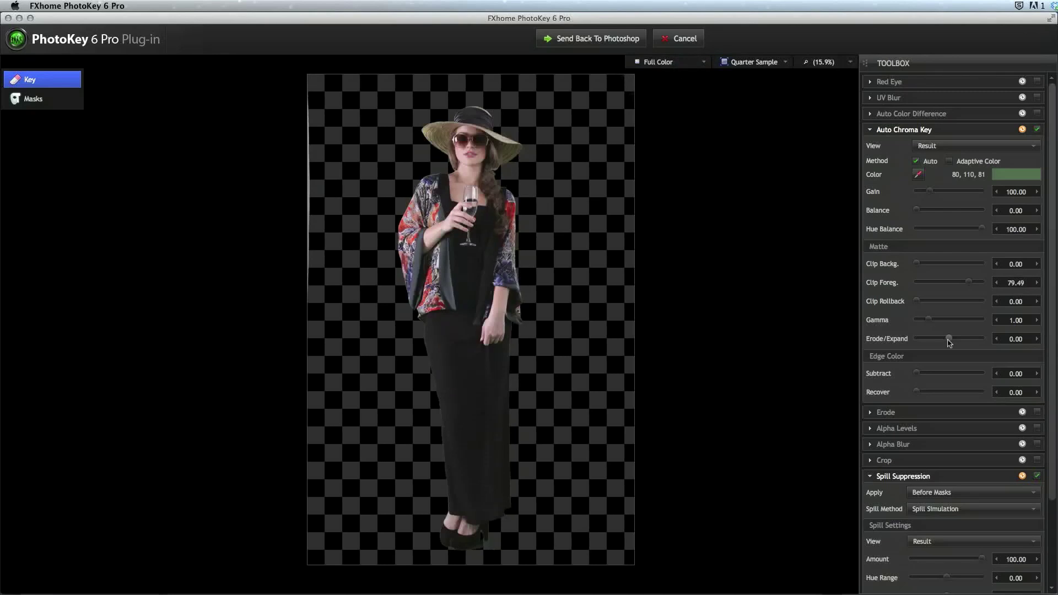
Set erode/expand -0.85, edge recover 1.97, crop left 7.84%, and send back to Photoshop
drag(948, 338, 949, 342)
drag(917, 391, 929, 392)
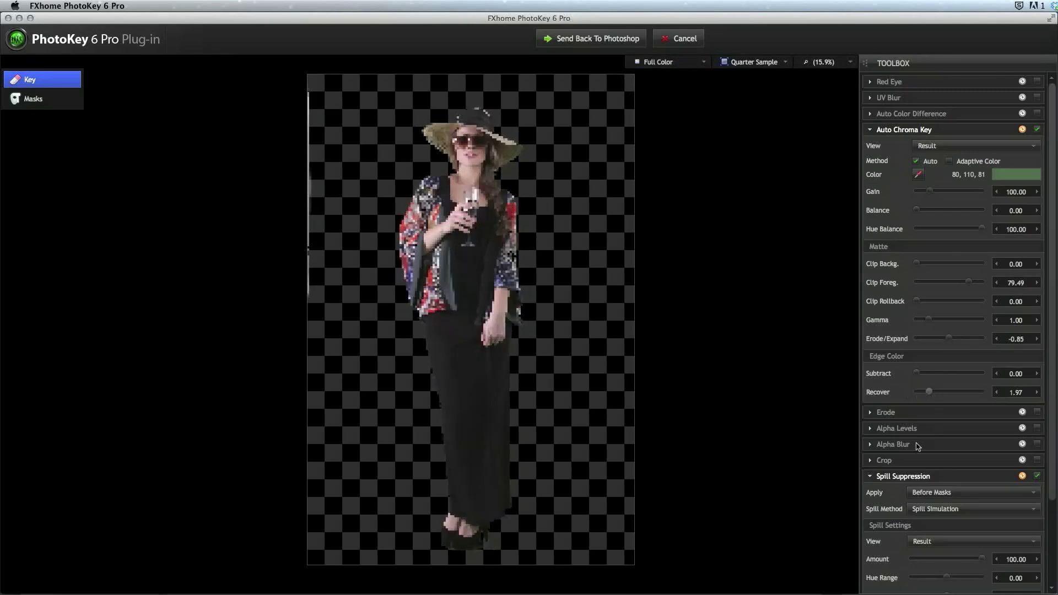
click(880, 461)
drag(896, 477, 902, 477)
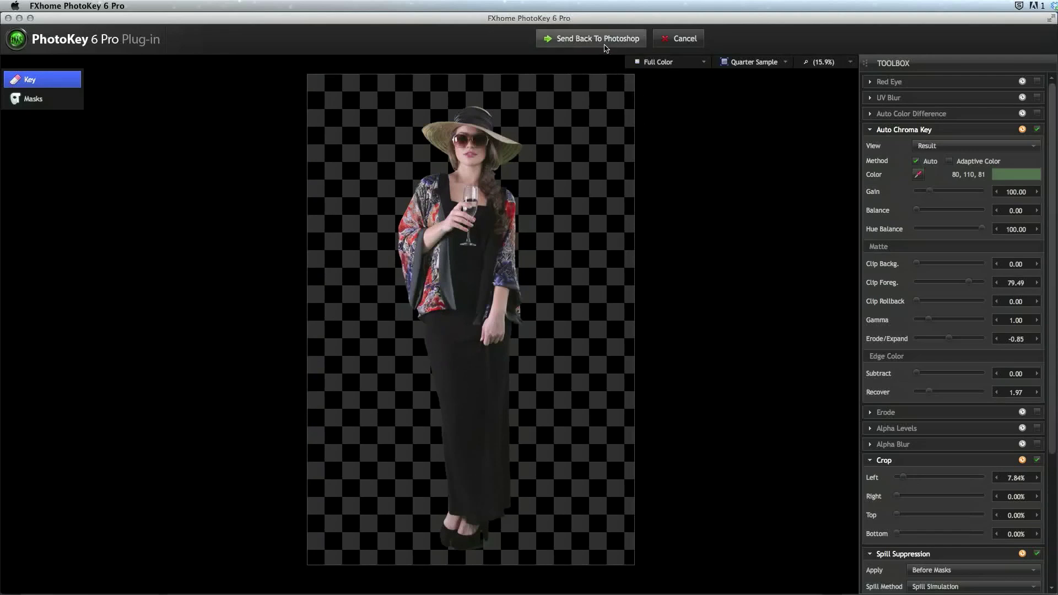
click(605, 46)
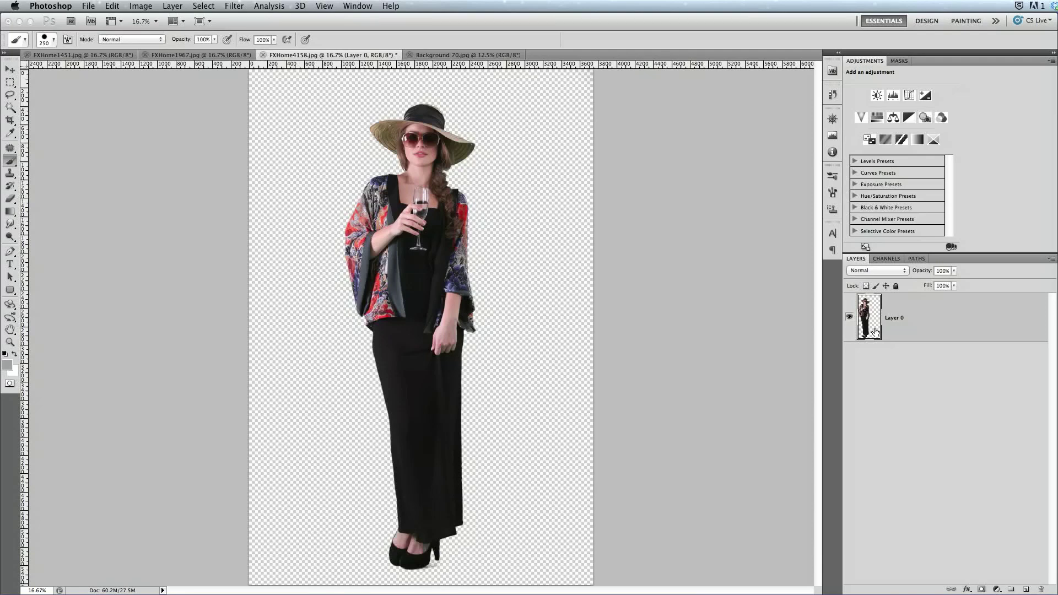
Paste the Background 70.jpg bridge into the woman's document beneath Layer 0
click(832, 95)
click(467, 54)
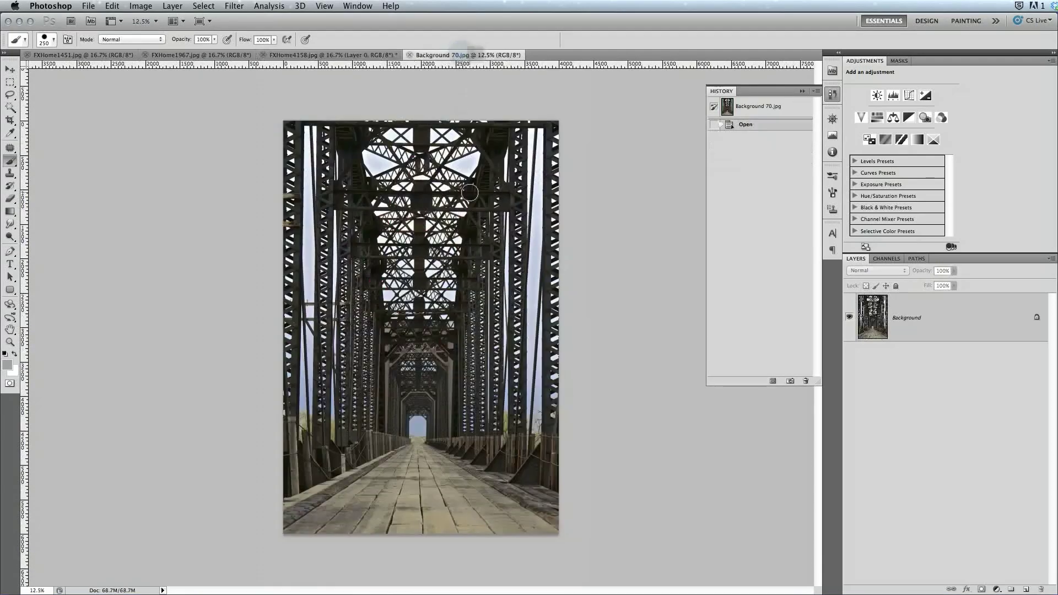
key(super+a)
key(super+c)
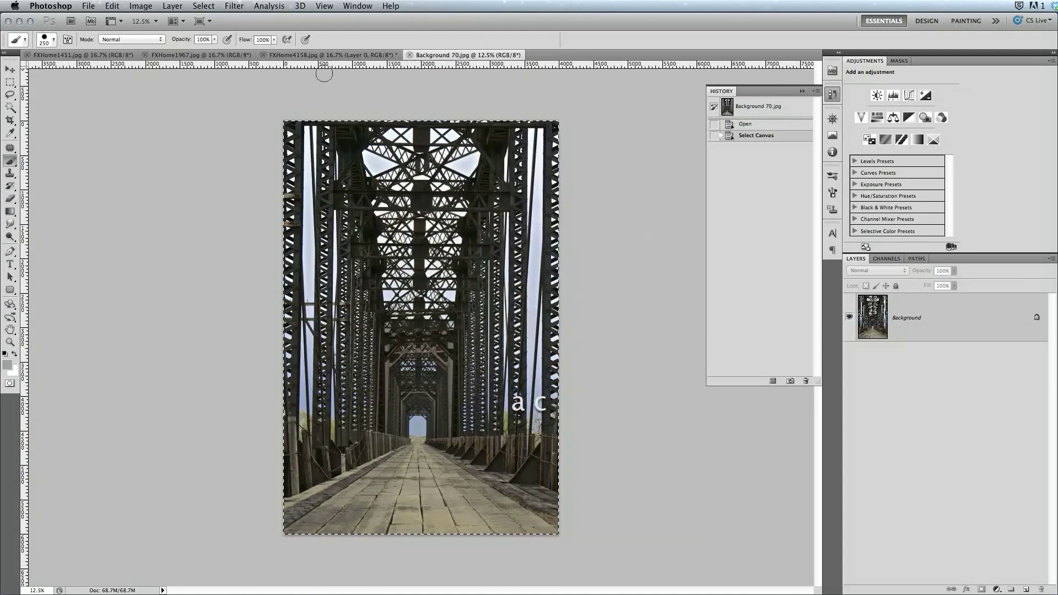
click(317, 55)
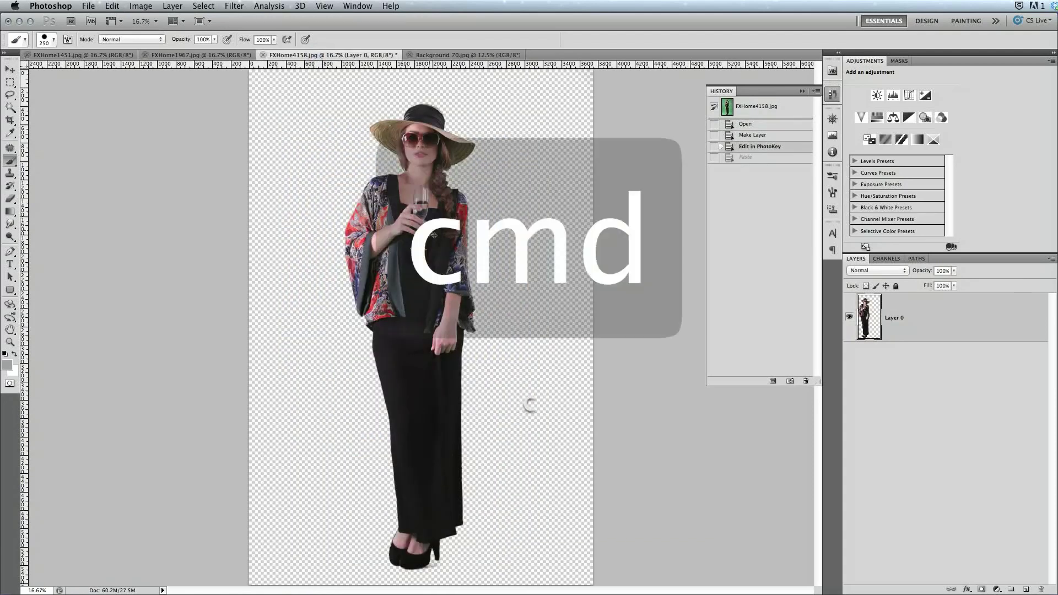
key(super+v)
drag(909, 315, 909, 397)
Copy the man's and blonde woman's photos into the composite as new layers
click(207, 55)
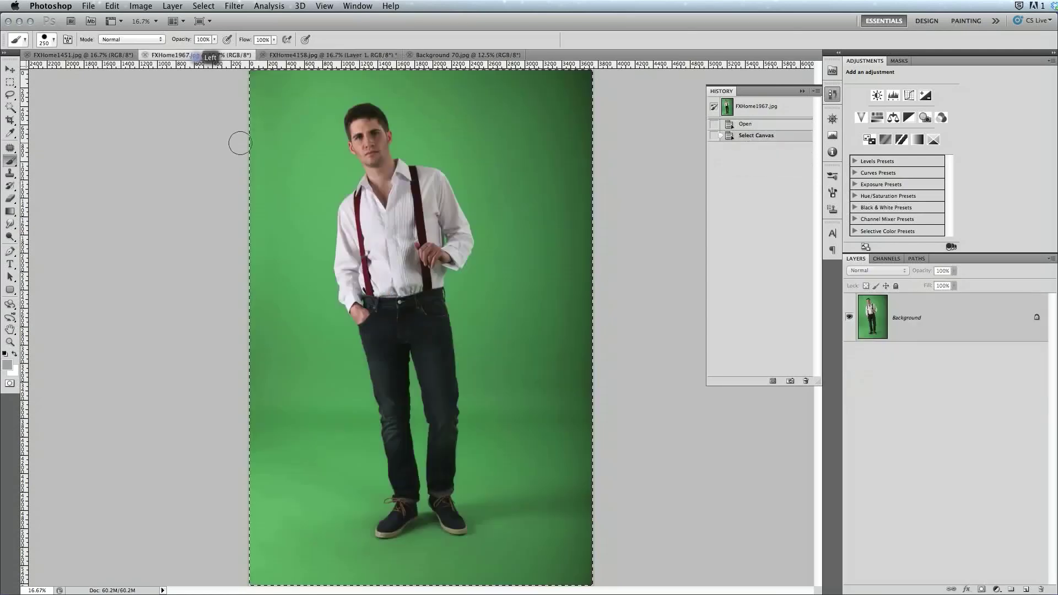
key(super+a)
key(super+c)
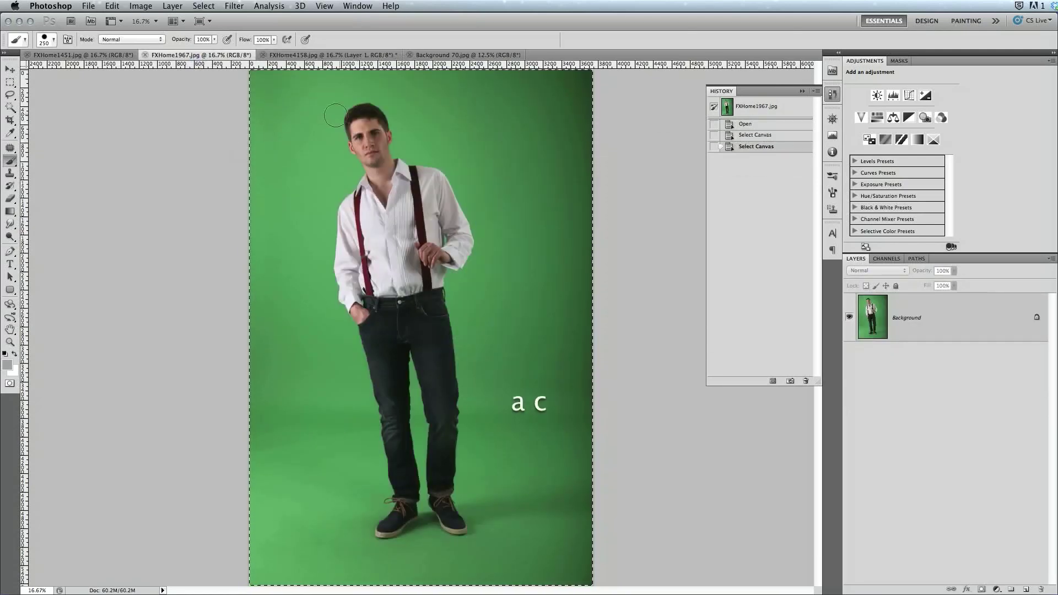
click(355, 55)
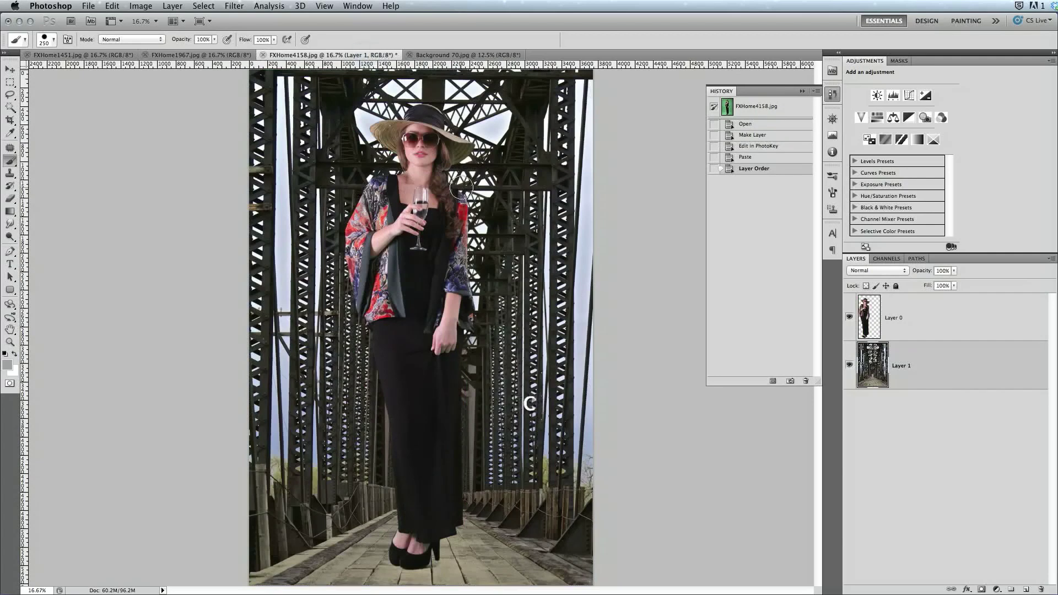
key(super+v)
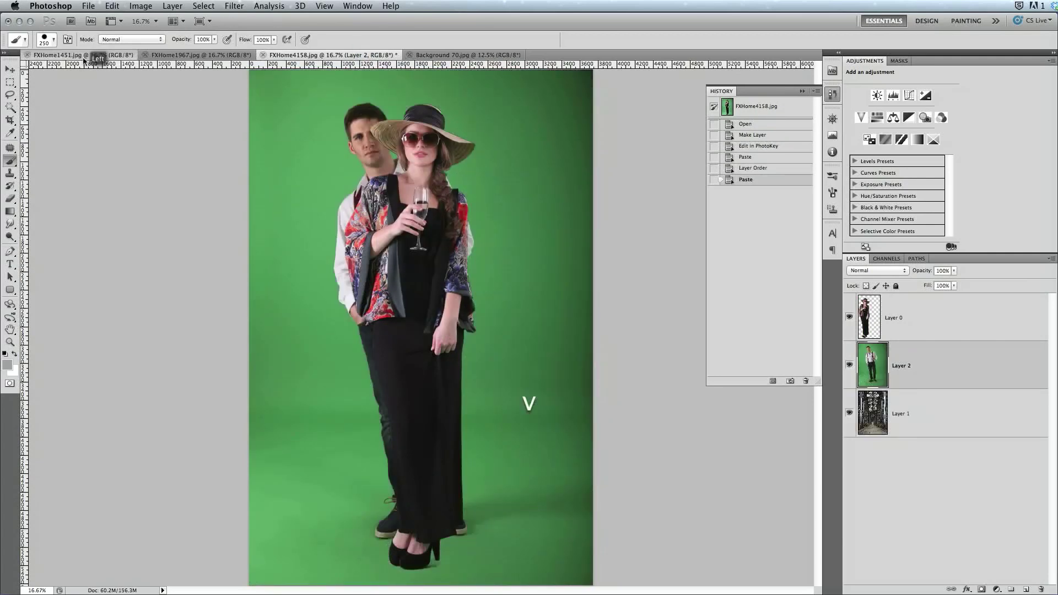
click(83, 55)
key(super+a)
key(super+c)
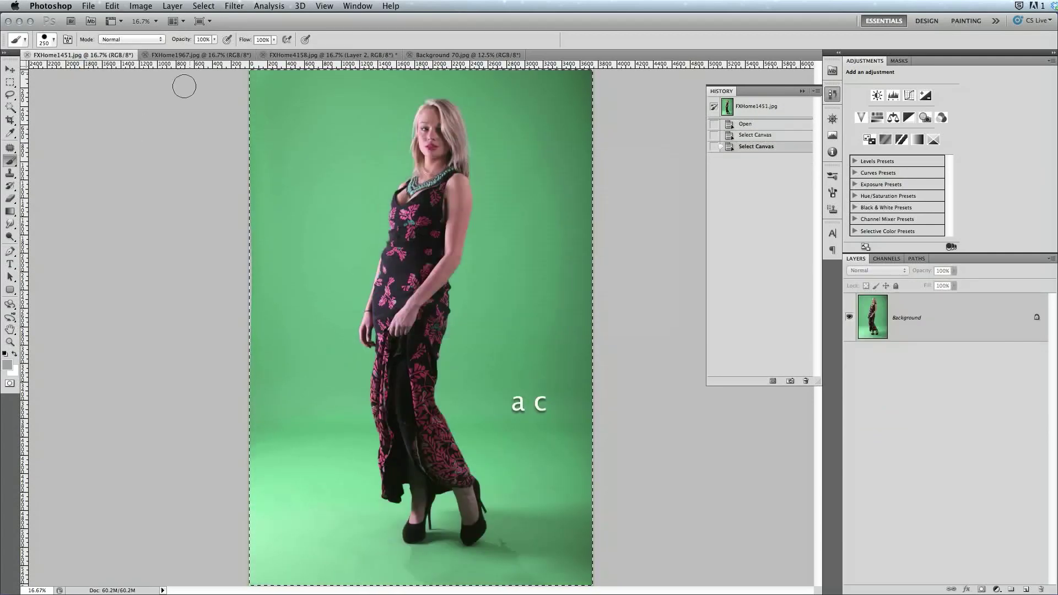
click(356, 55)
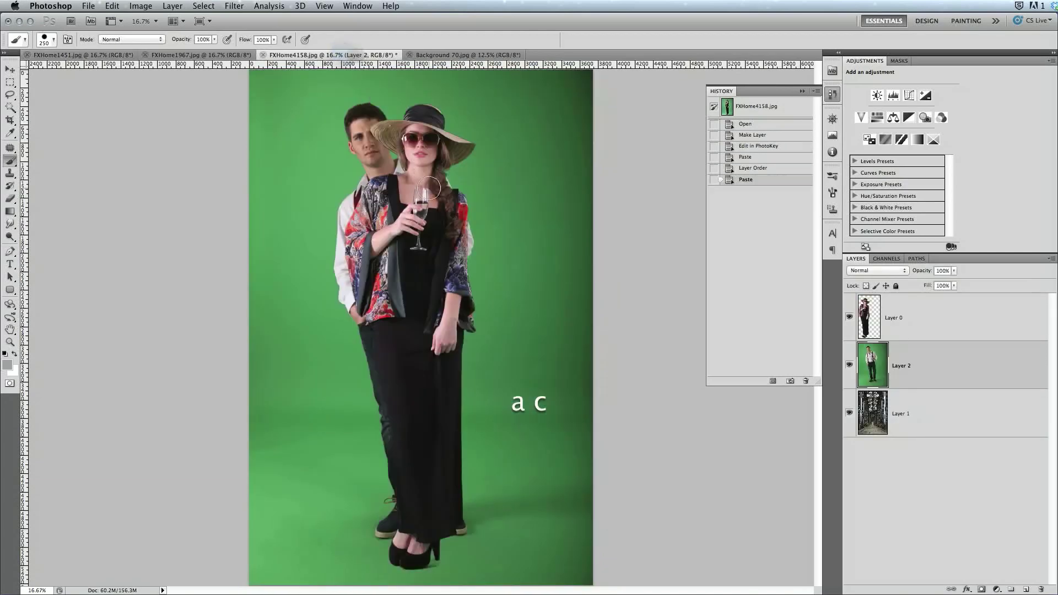
key(super+v)
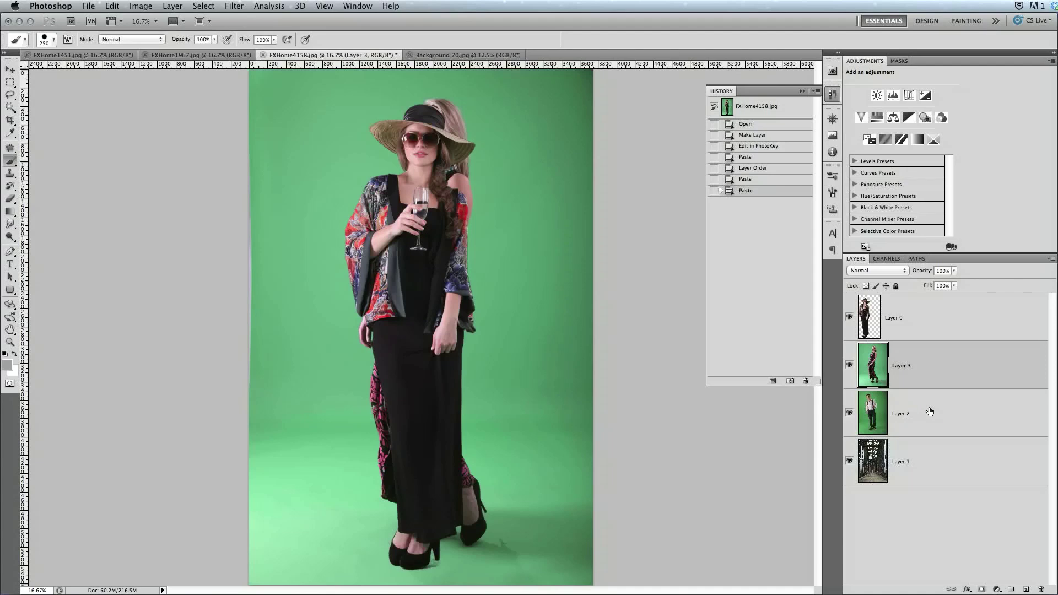
Open the man's Layer 2 in PhotoKey via Filter > PhotoKey > Edit in PhotoKey
drag(941, 417, 970, 417)
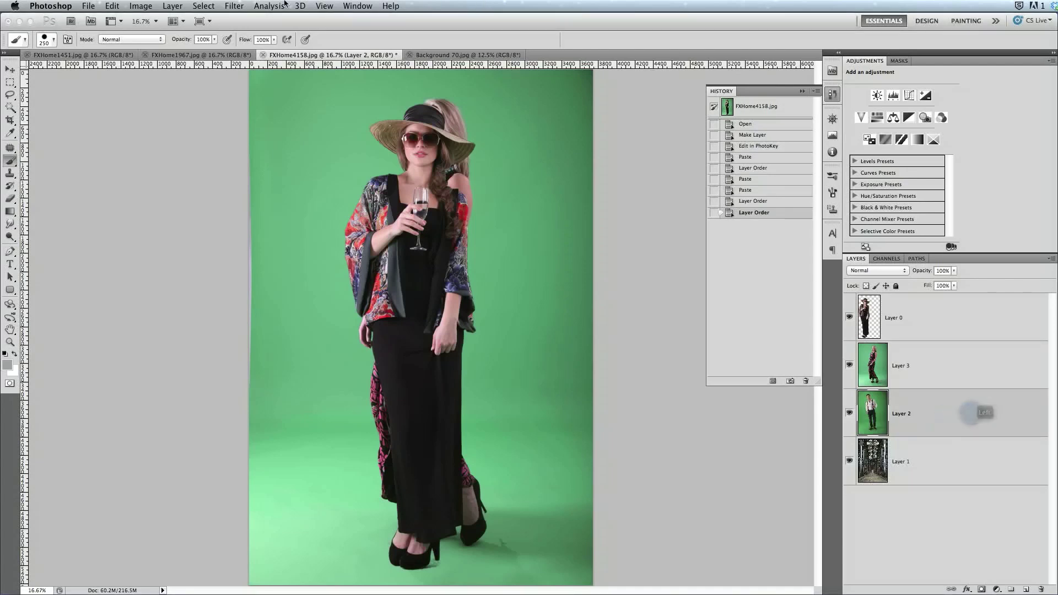
click(234, 6)
mouse_move(290, 270)
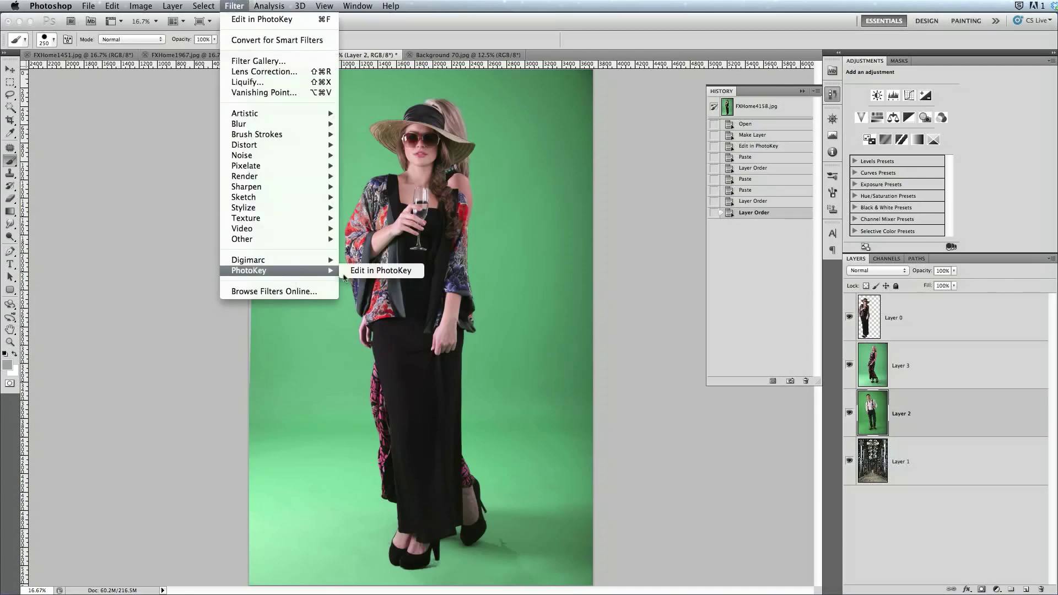
click(365, 271)
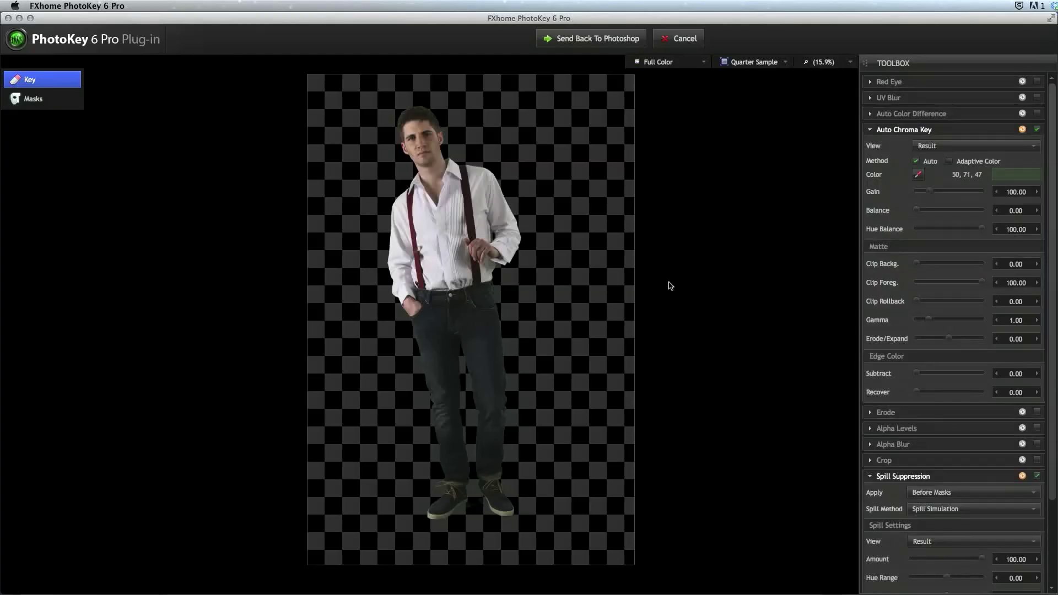
Send the man's key back to Photoshop and select Layer 3, the hat woman's photo
click(606, 38)
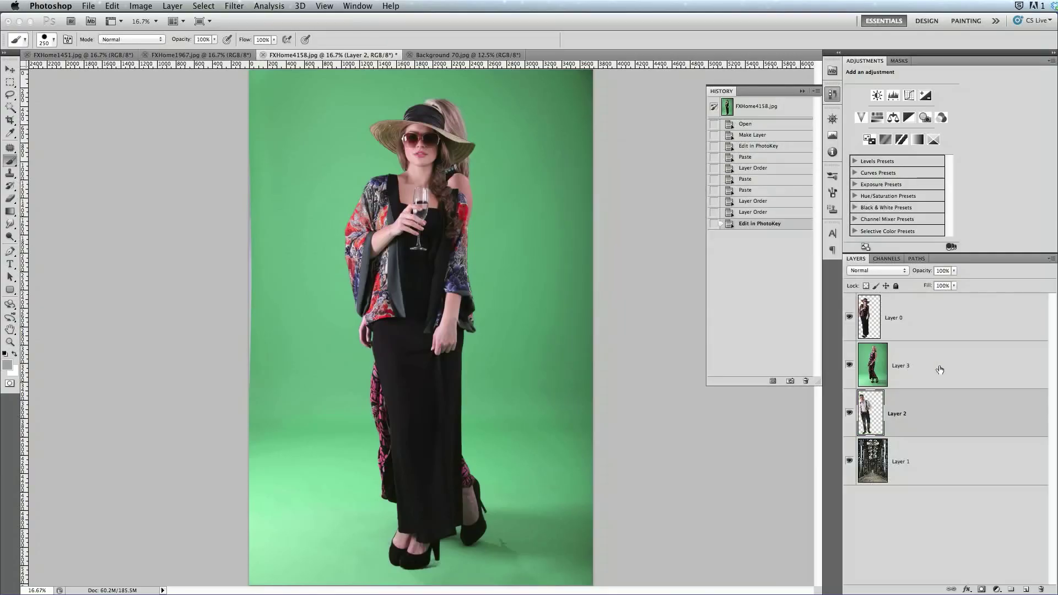
click(940, 369)
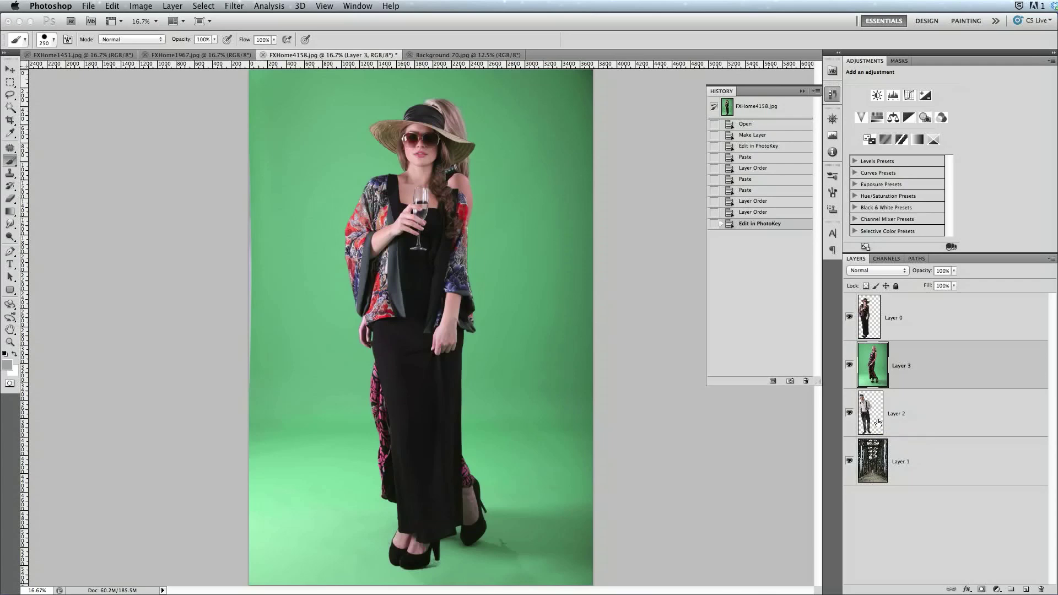
Duplicate Layer 3 and key the green backdrop out of Layer 3 copy in PhotoKey
click(938, 362)
key(super)
key(super+j)
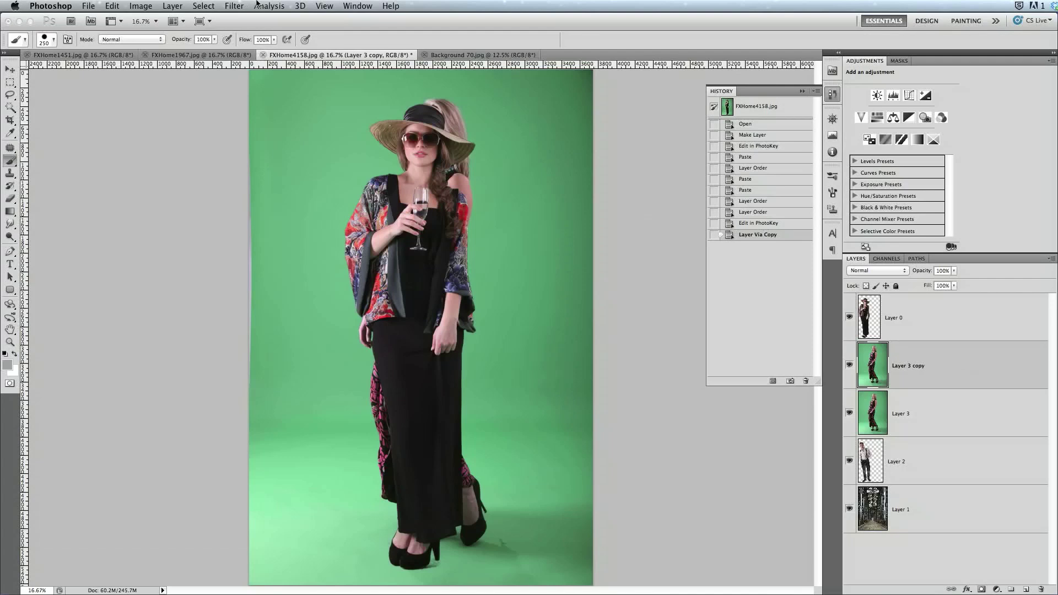
click(234, 5)
mouse_move(273, 270)
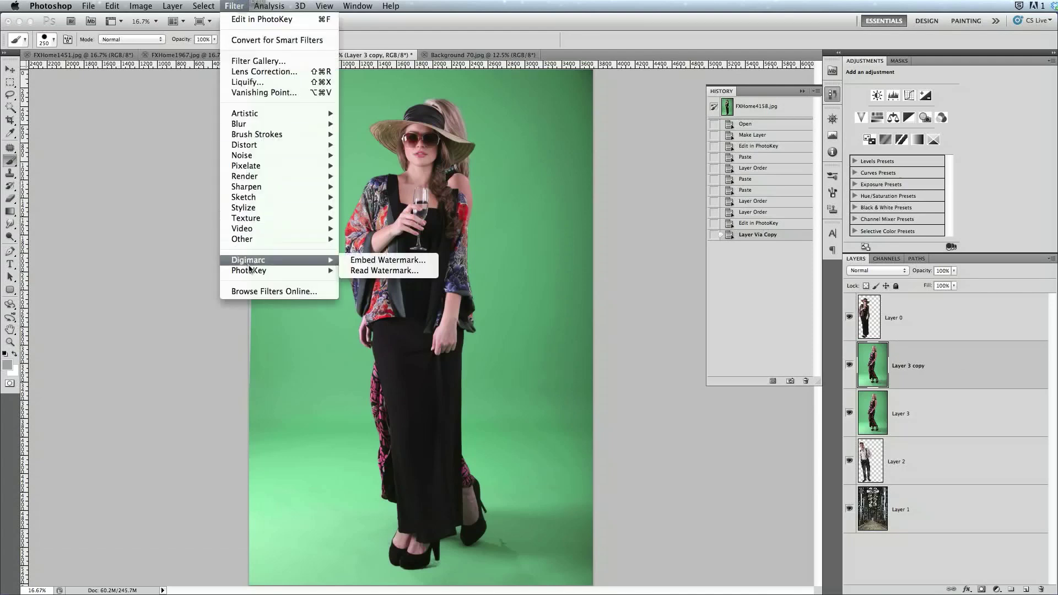
click(358, 270)
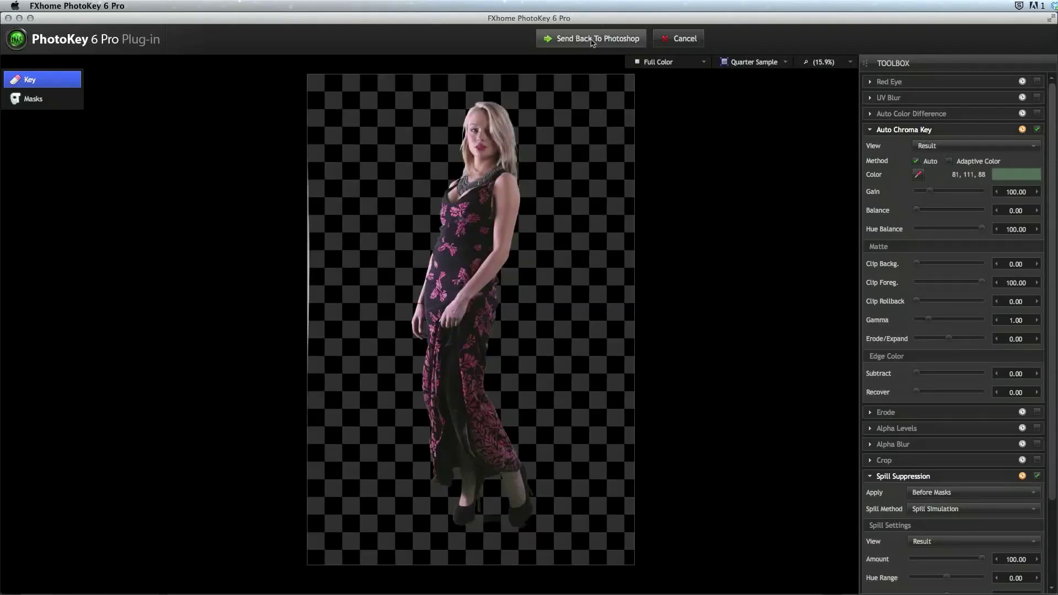
click(592, 39)
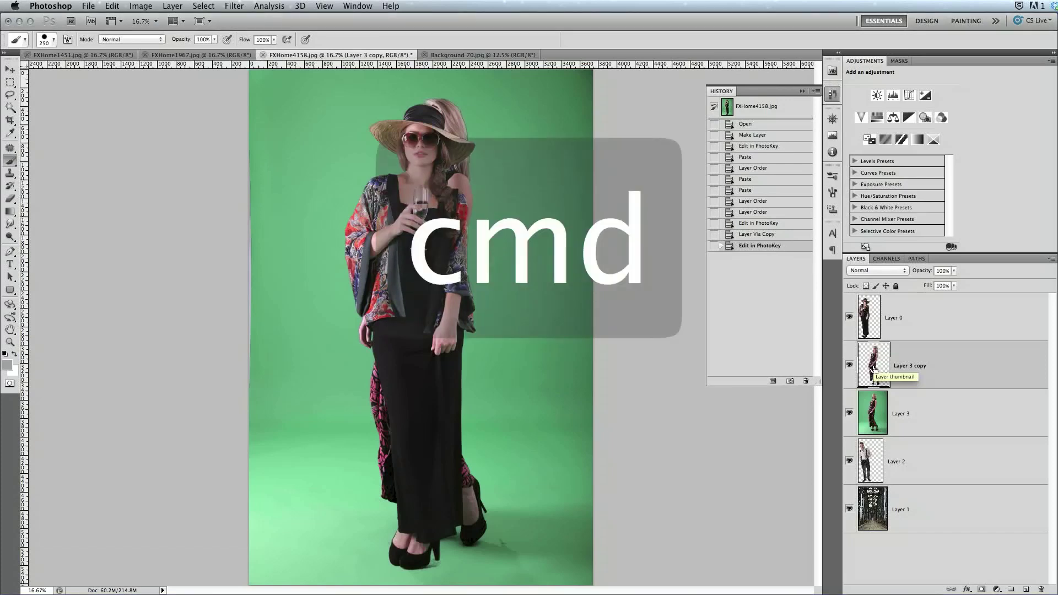
Load Layer 3 copy's outline as a selection and add it as Layer 3's mask
super+click(874, 369)
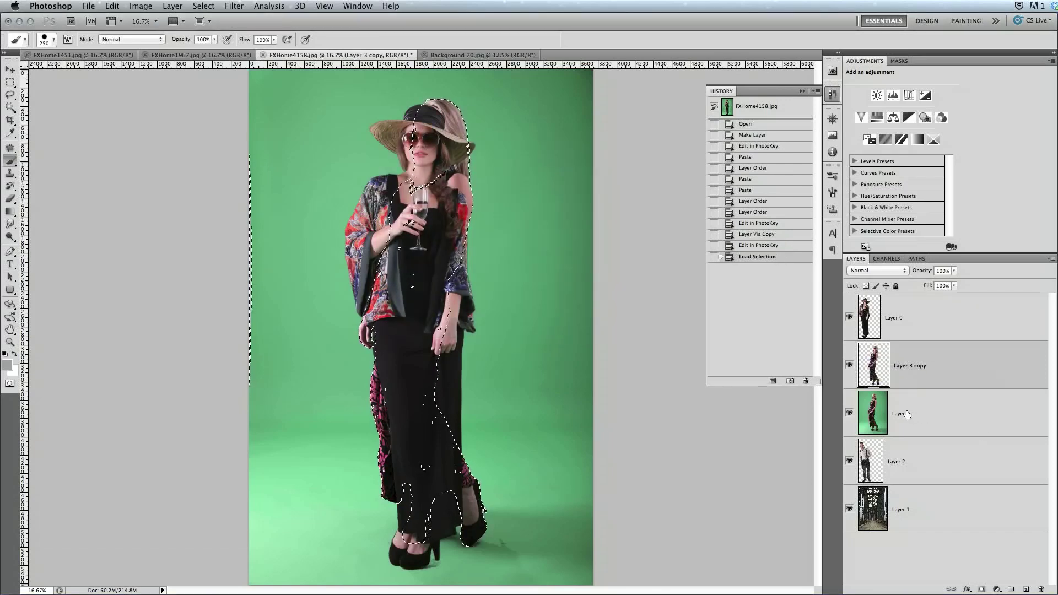
click(937, 413)
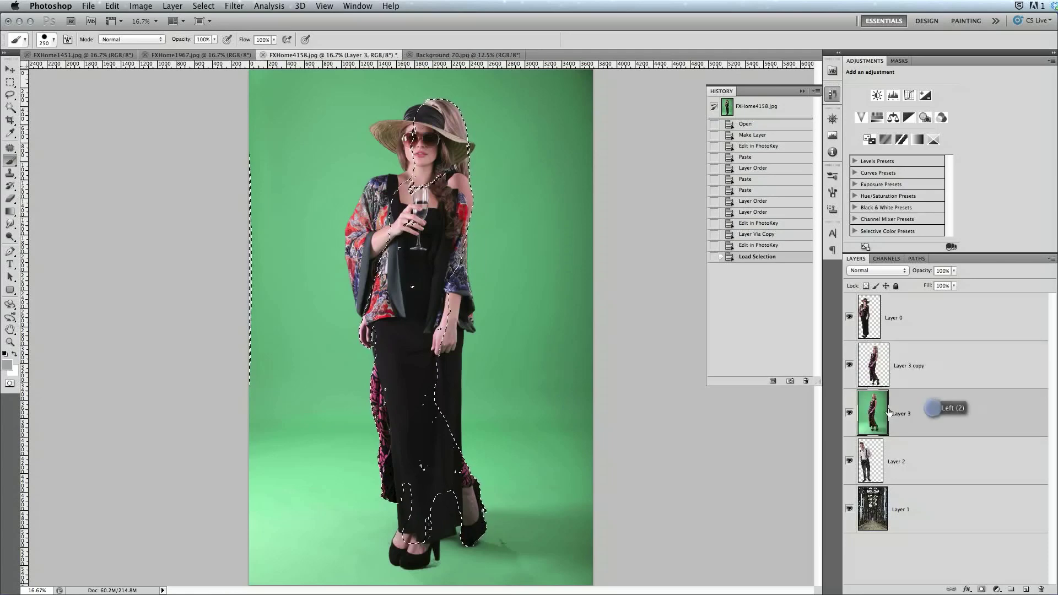
click(982, 589)
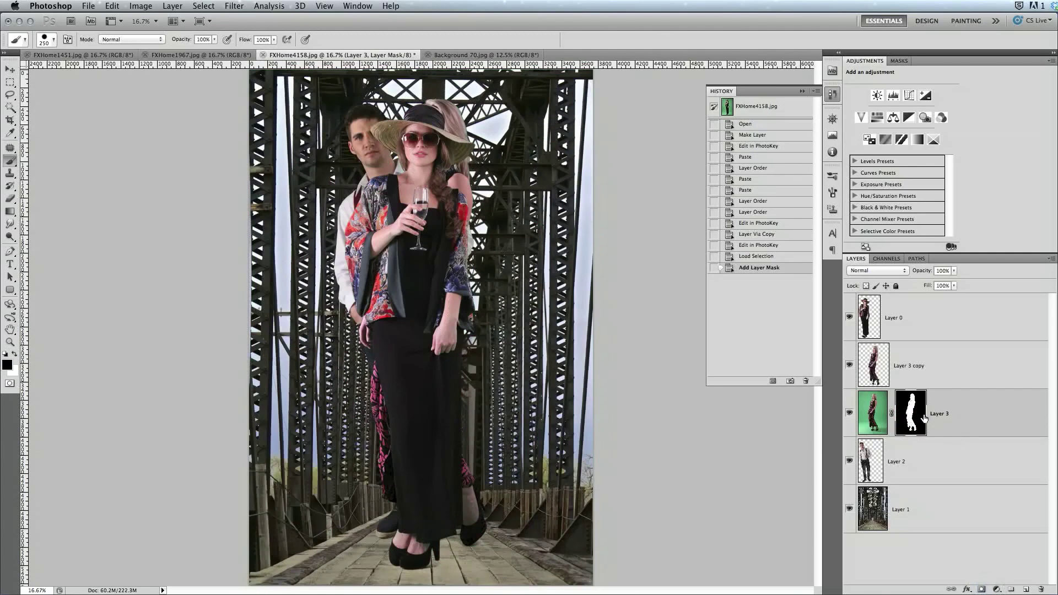
Hide Layer 3 copy and delete it
click(932, 362)
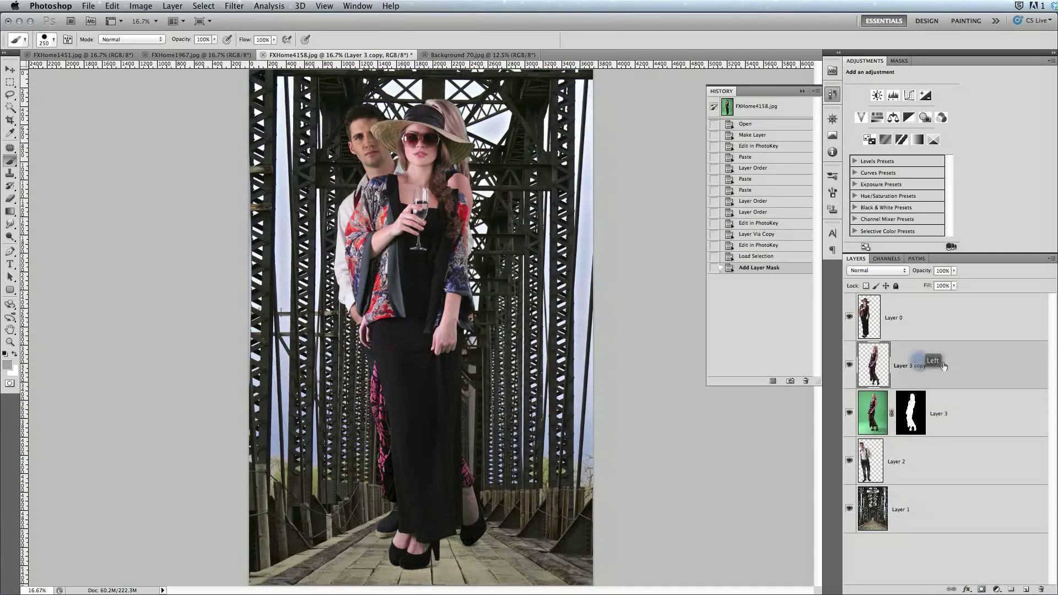
click(849, 365)
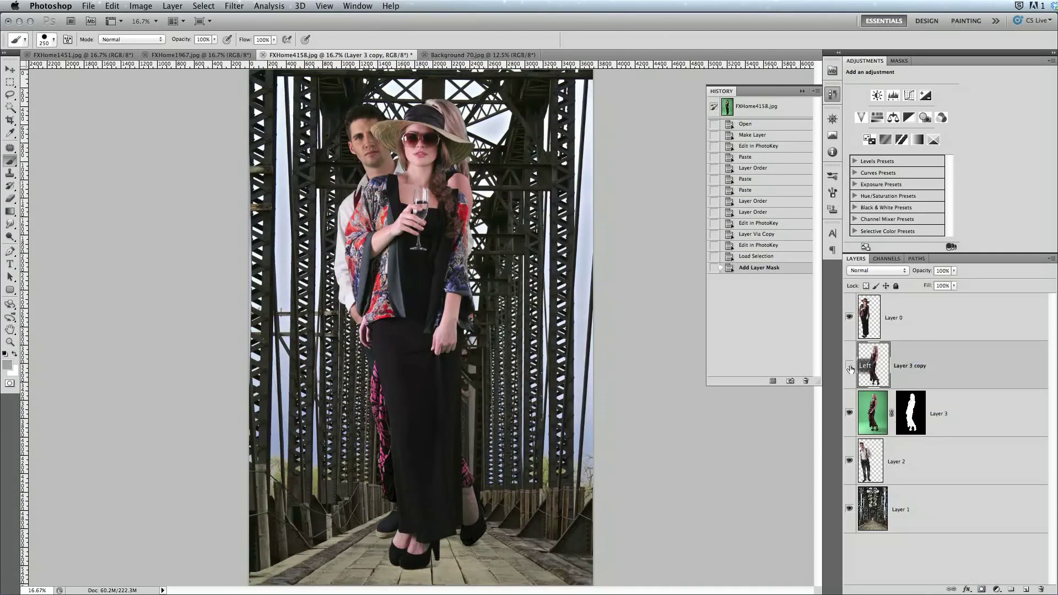
drag(943, 363, 1041, 589)
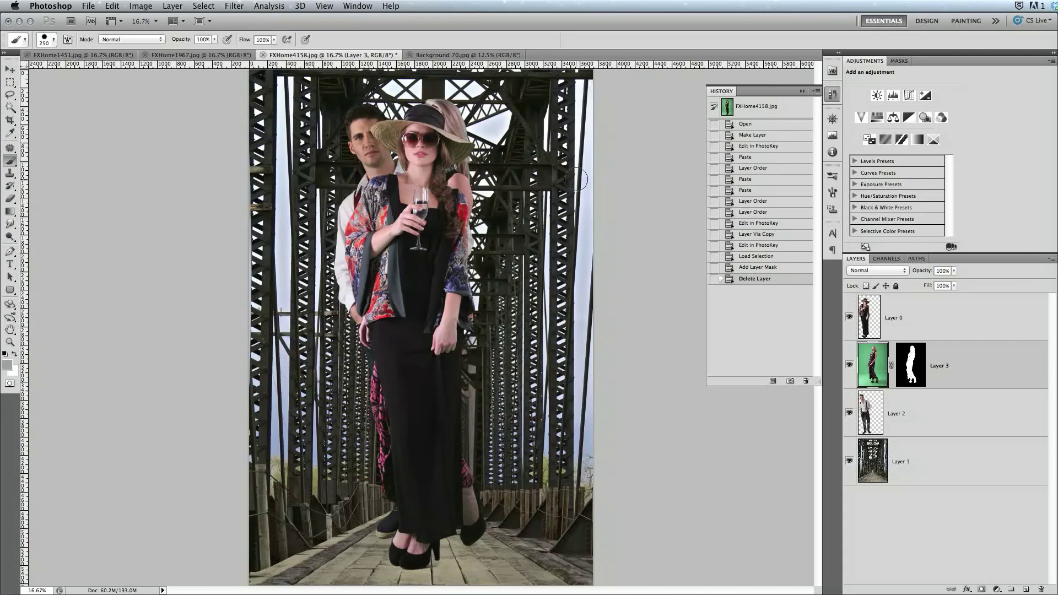
Move the man further left and the blonde woman to the right side
key(v)
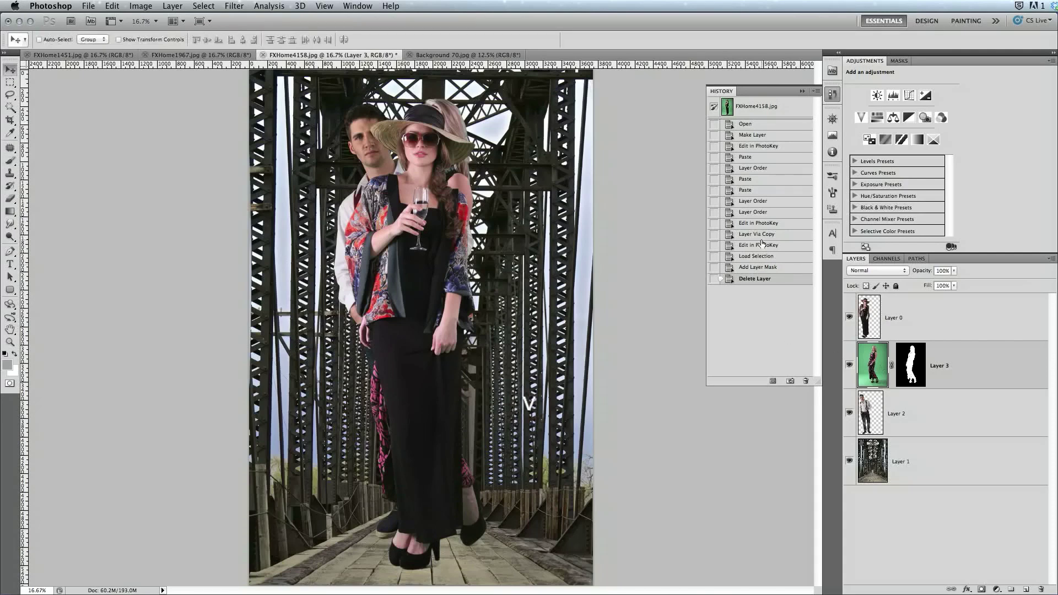
click(935, 413)
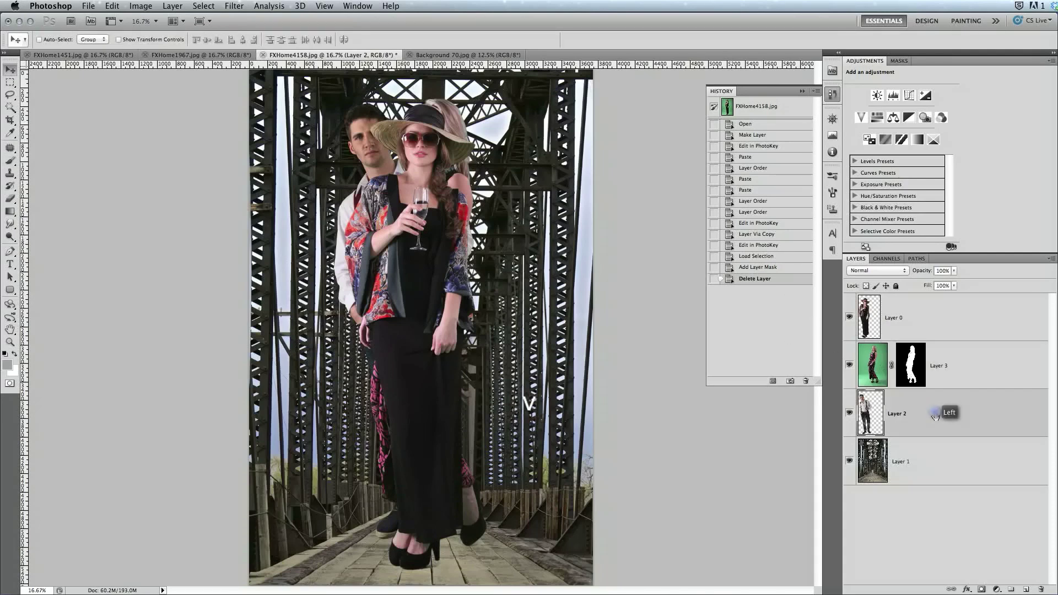
drag(386, 163, 339, 179)
click(870, 365)
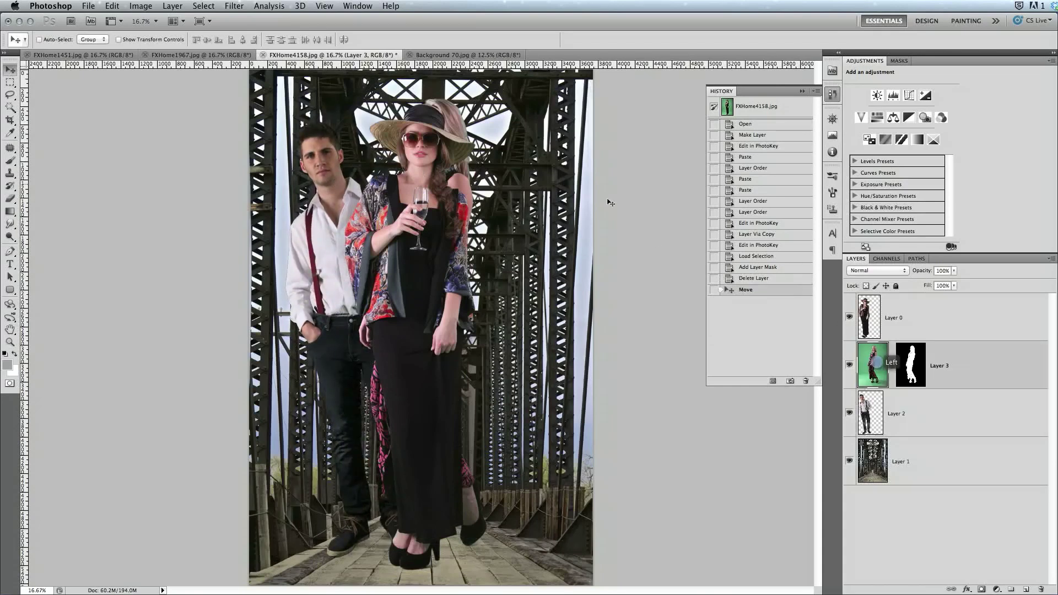
drag(453, 179, 528, 193)
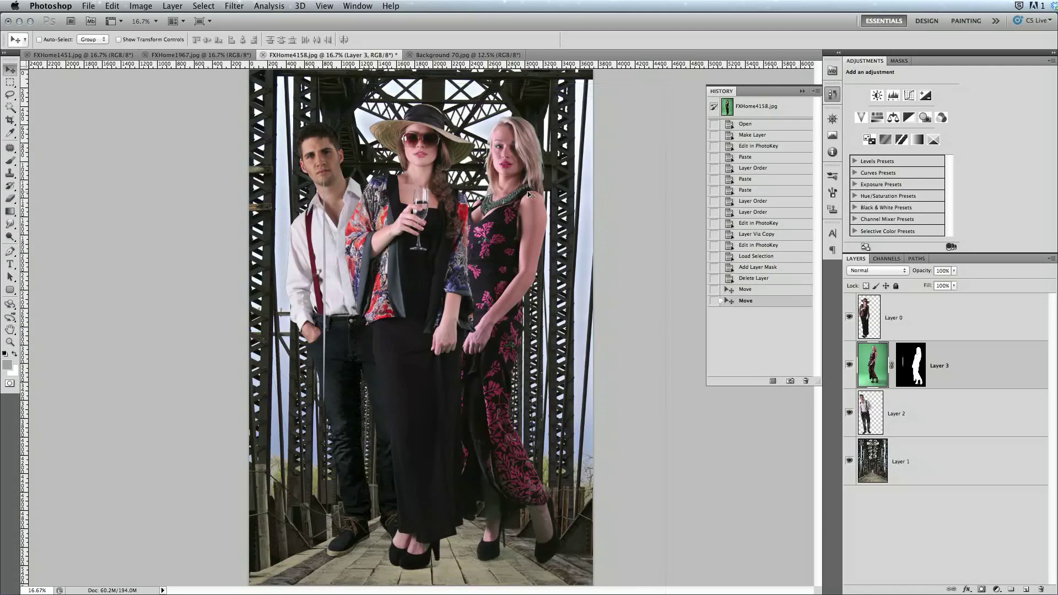
Scale up the Layer 1 bridge background proportionally and shift it up and left
click(920, 457)
key(super+minus)
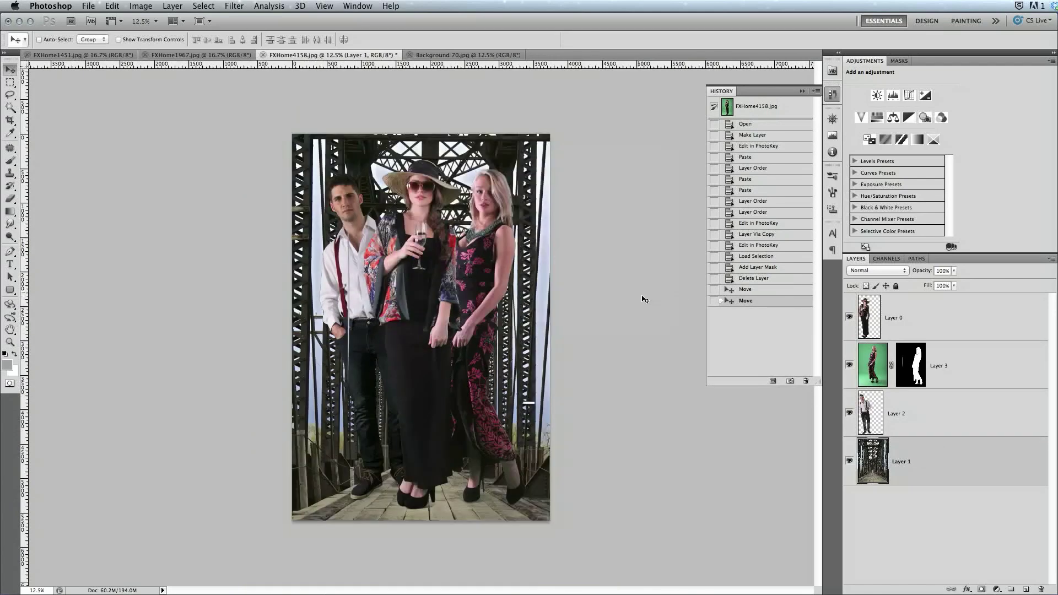
key(super+t)
drag(573, 127, 638, 29)
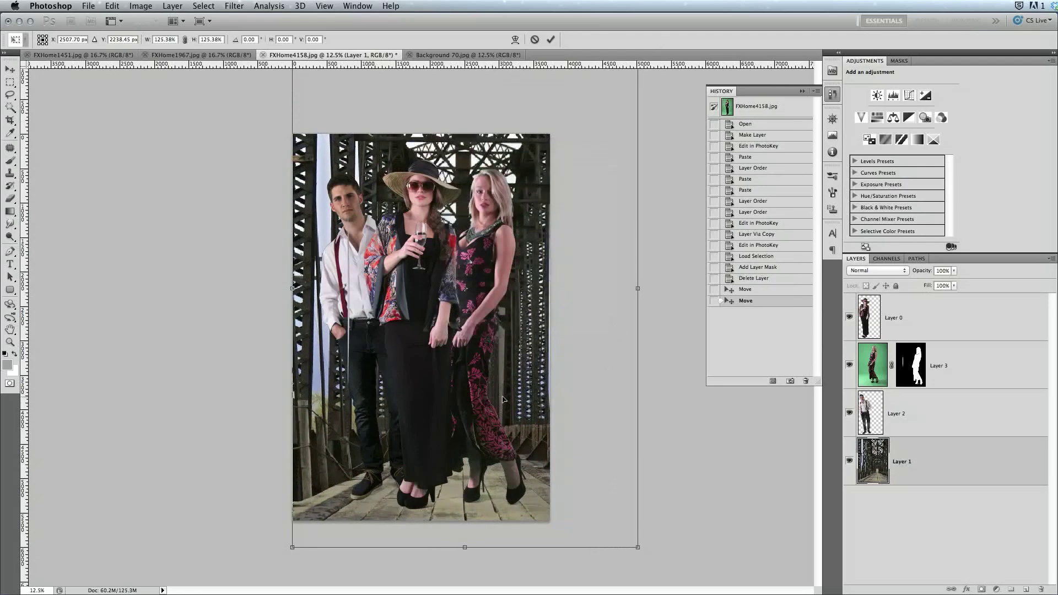
drag(503, 399, 462, 373)
key(Return)
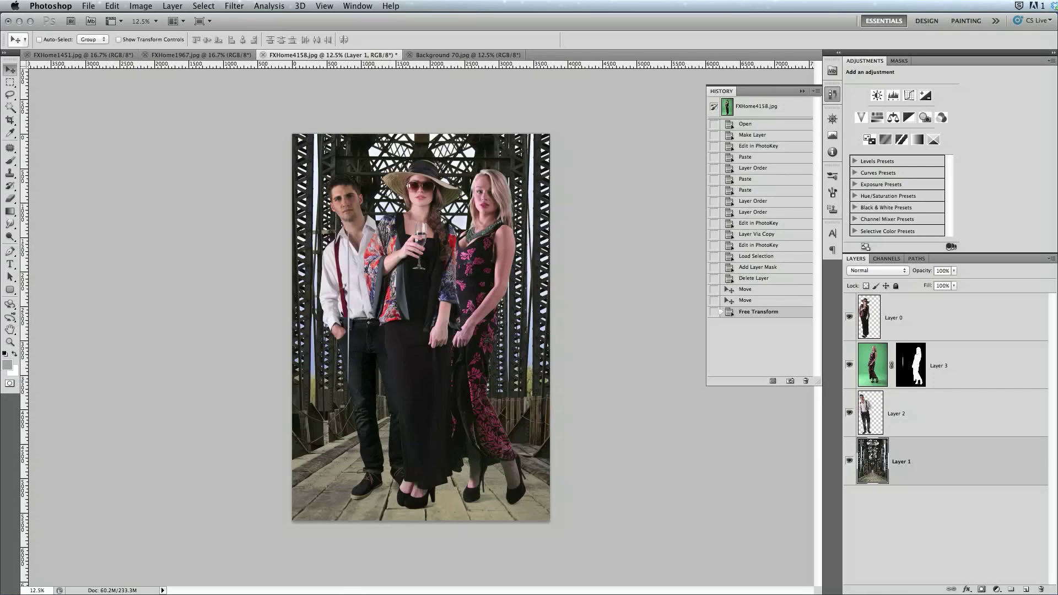
Paint black on Layer 3's mask to reveal the man's suspender
key(b)
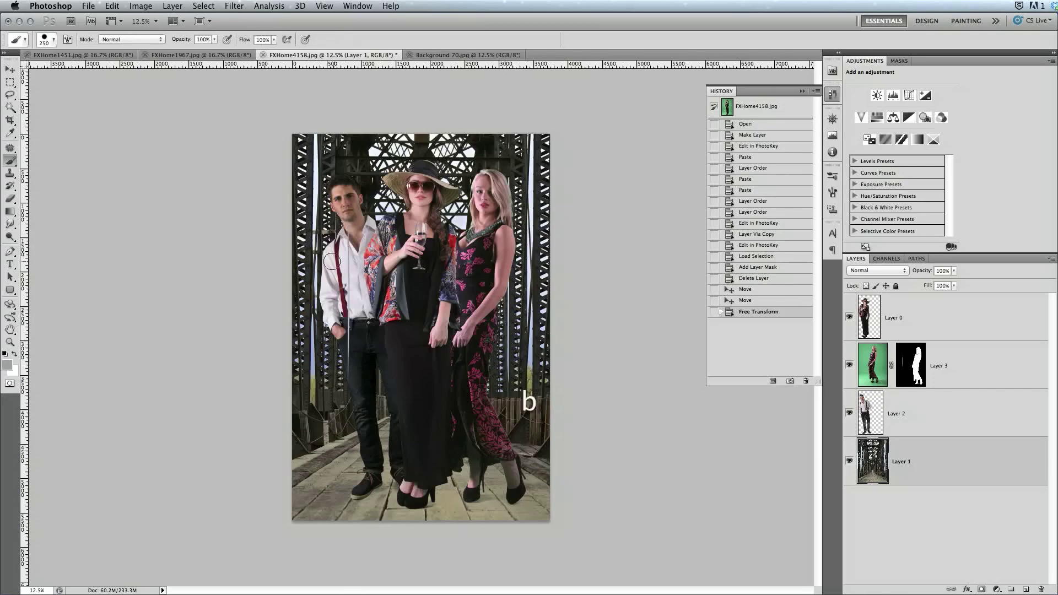
click(901, 365)
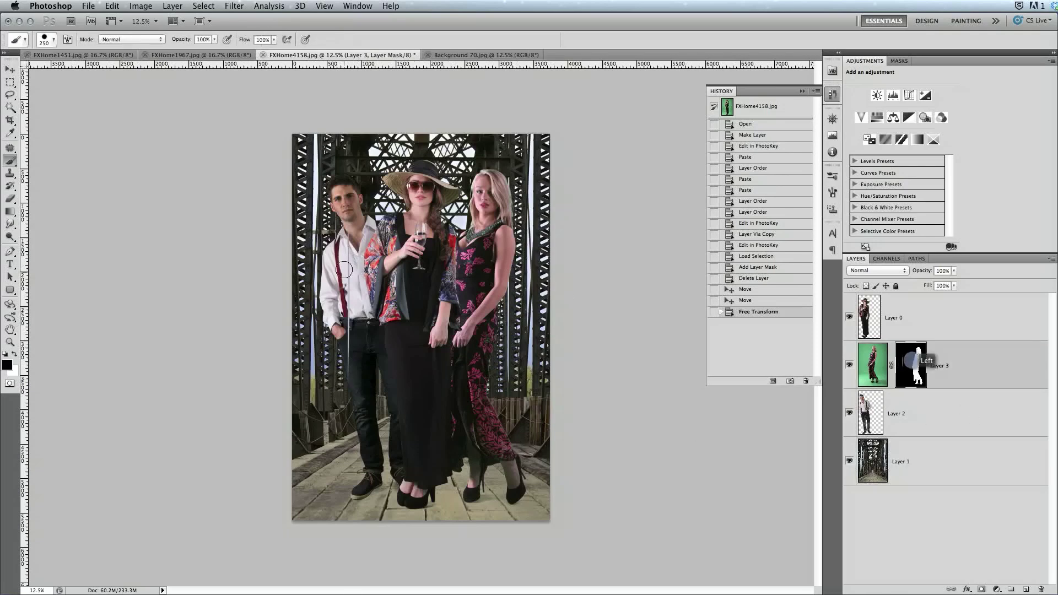
click(350, 282)
mouse_move(350, 283)
mouse_down()
mouse_move(348, 352)
mouse_move(345, 220)
mouse_move(346, 312)
mouse_up()
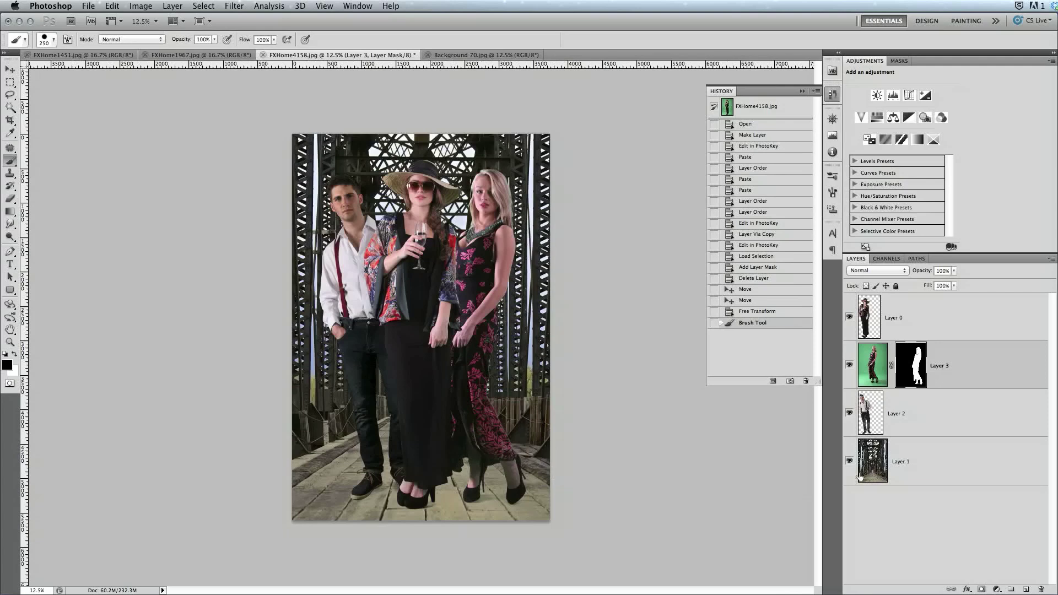
Hide the bridge layer and paint white on the mask to restore the dress edge
click(849, 460)
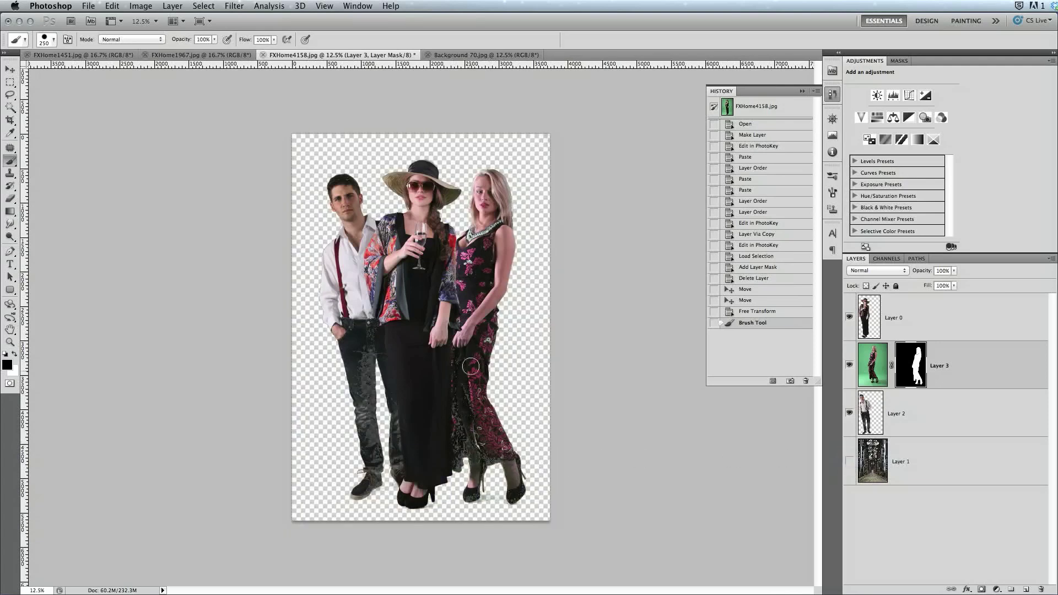
key(x)
click(457, 352)
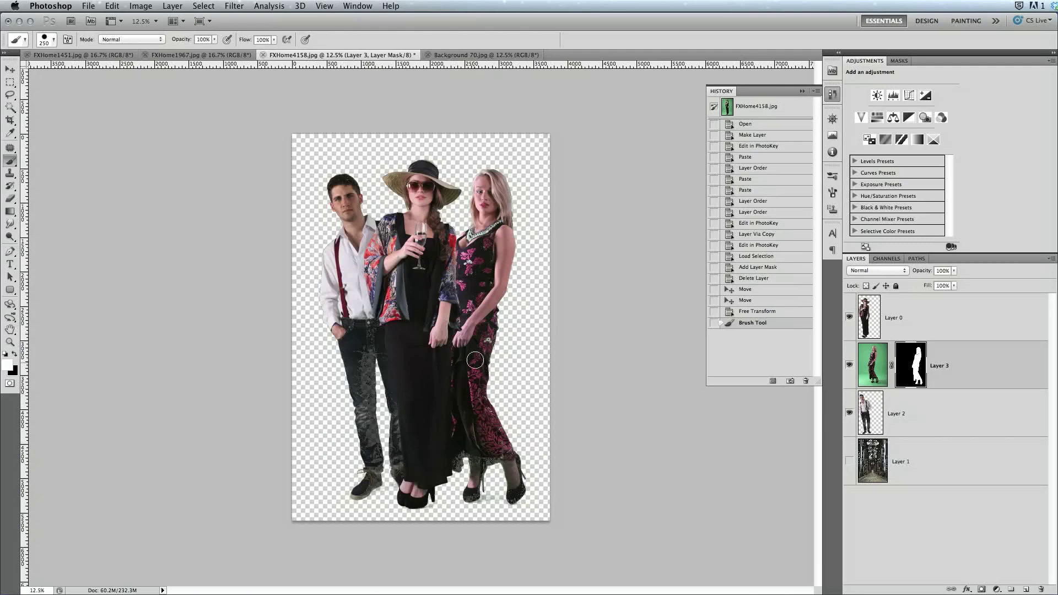
click(480, 339)
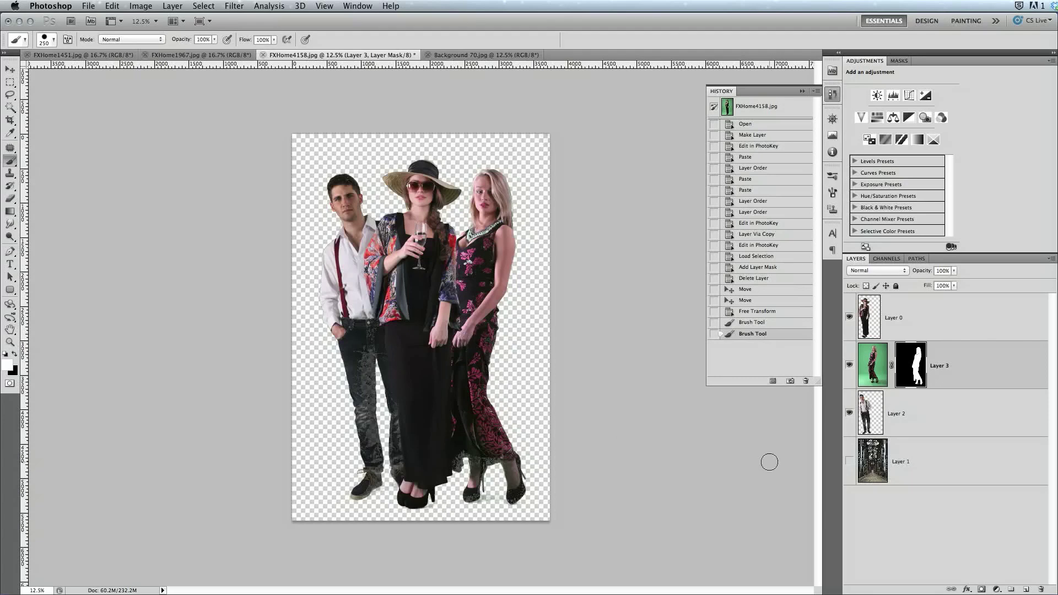
Turn Layer 1's visibility back on so the bridge shows behind everyone
click(849, 462)
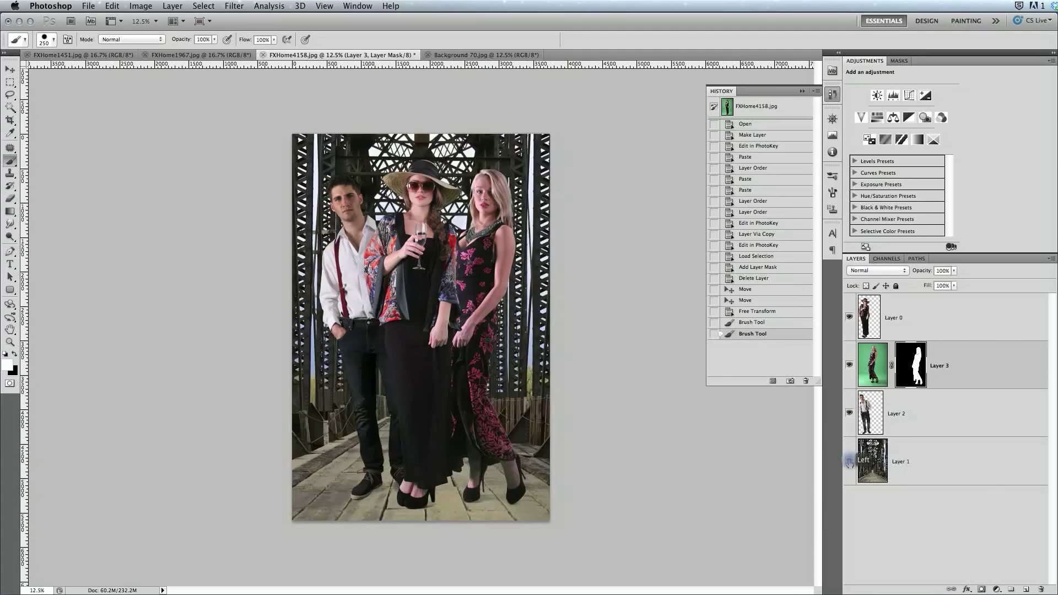